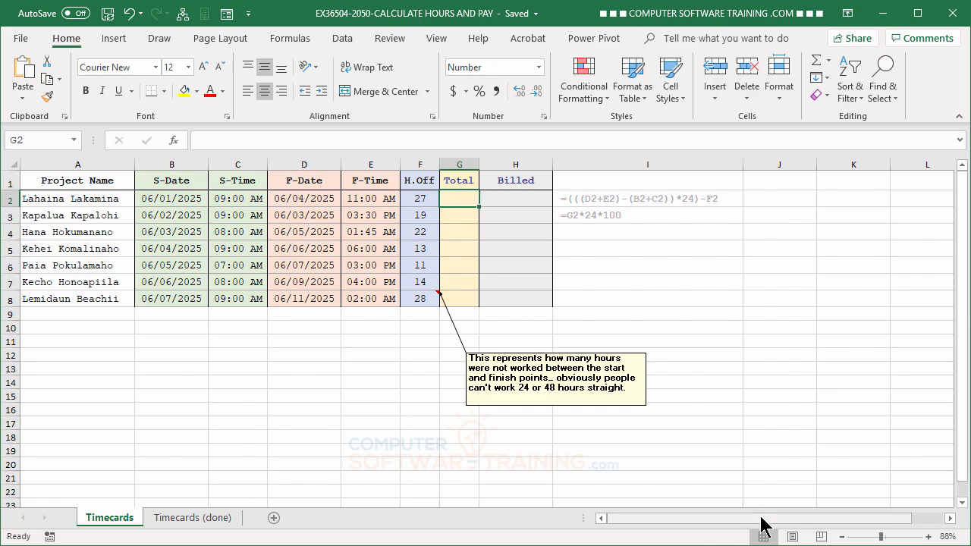
Step: Enter the formula =(((D2+E2)-(B2+C2))*24)-F2 in cell G2 to calculate the first project's total hours
type("=")
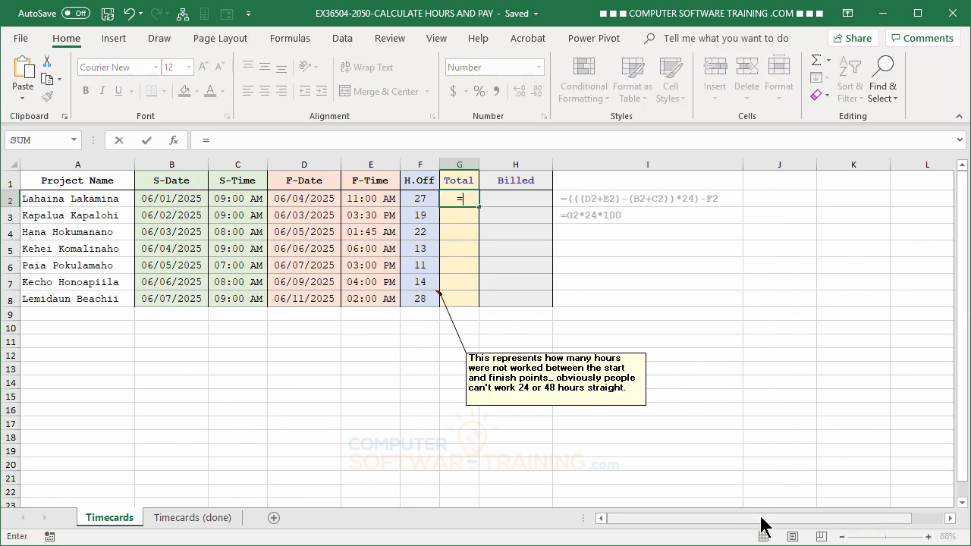
type("(((")
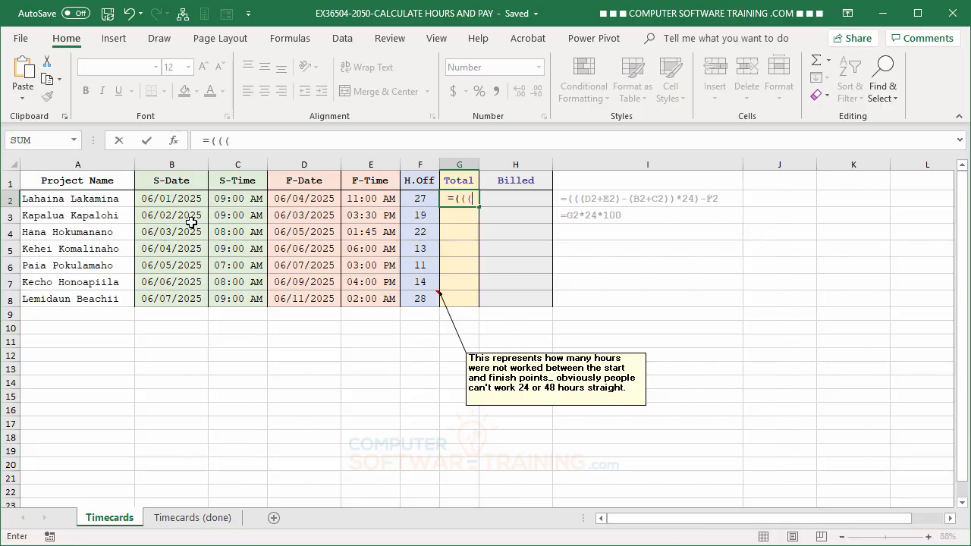
left_click(297, 200)
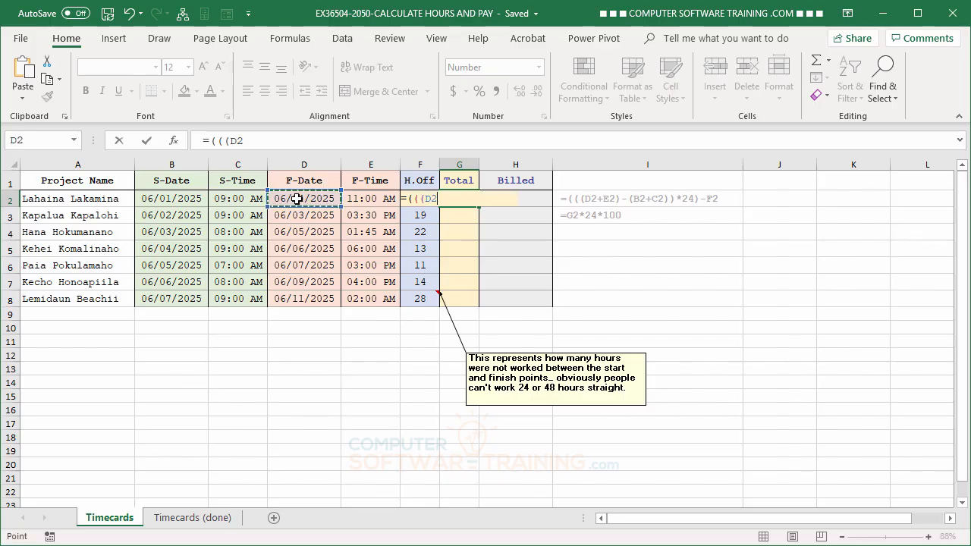
type("+")
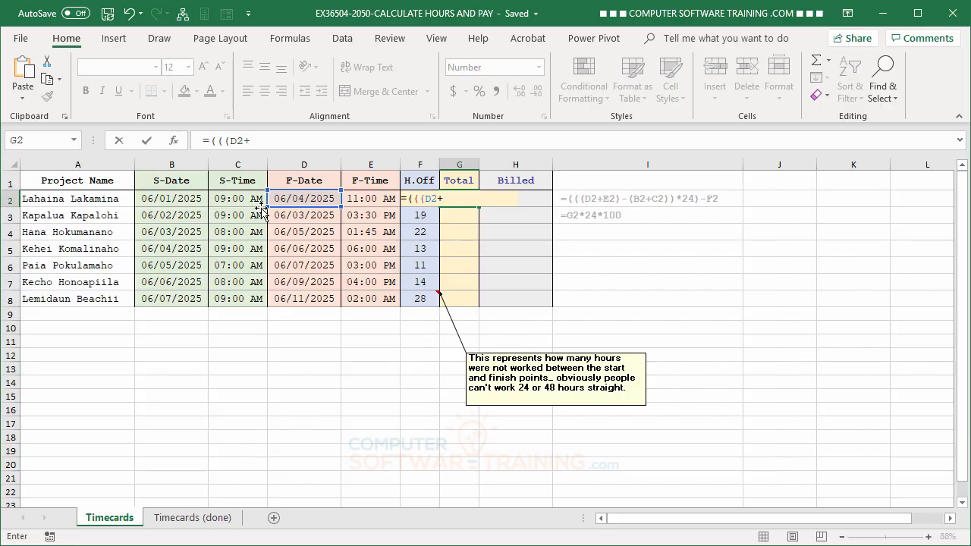
left_click(366, 200)
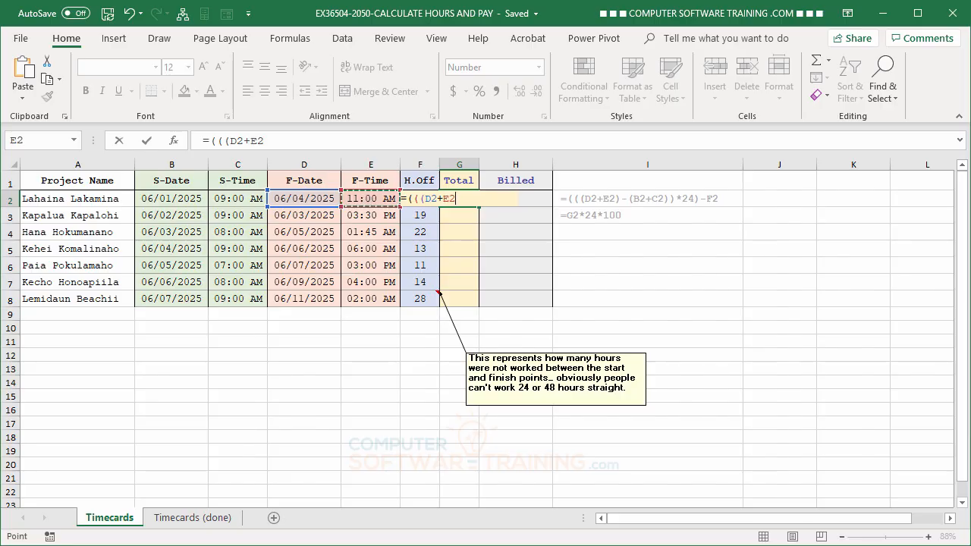
type(")")
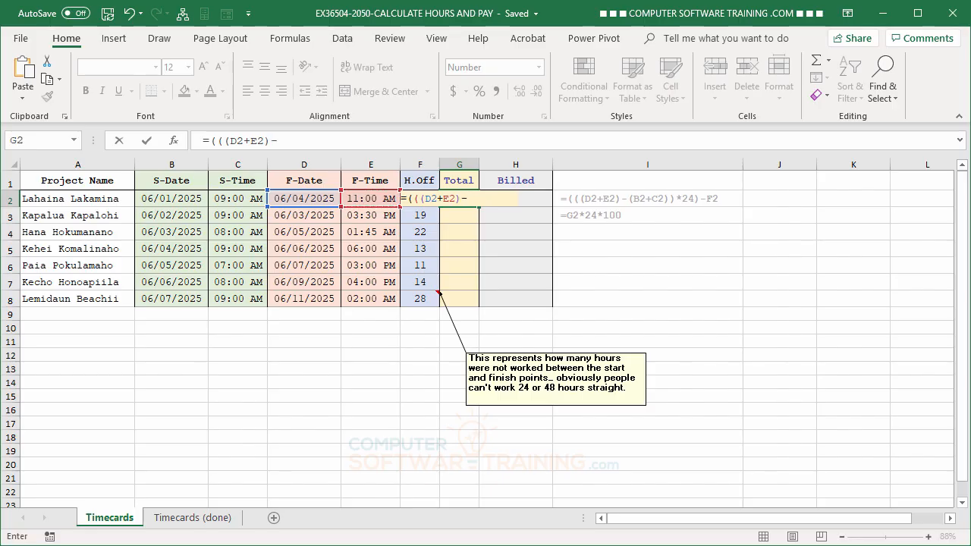
type("-(")
left_click(166, 198)
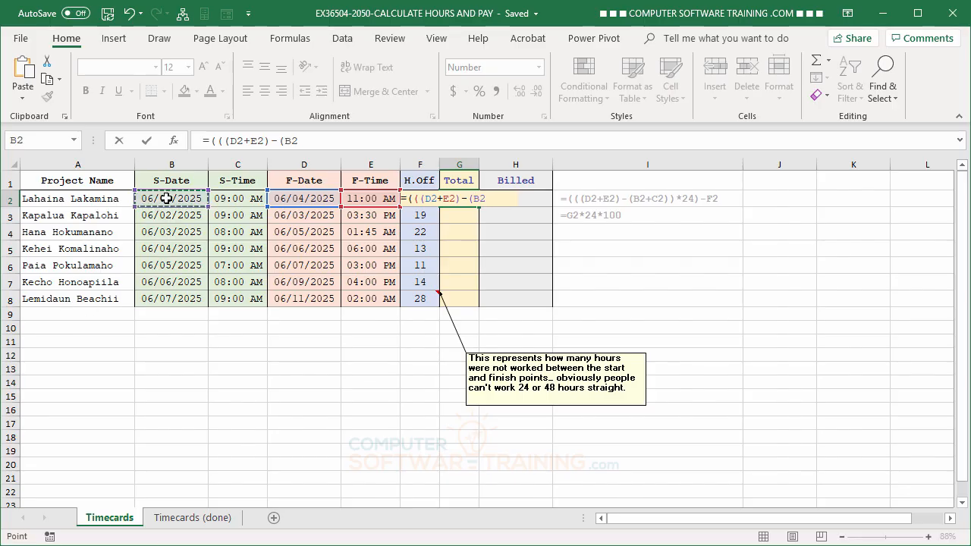
type("+")
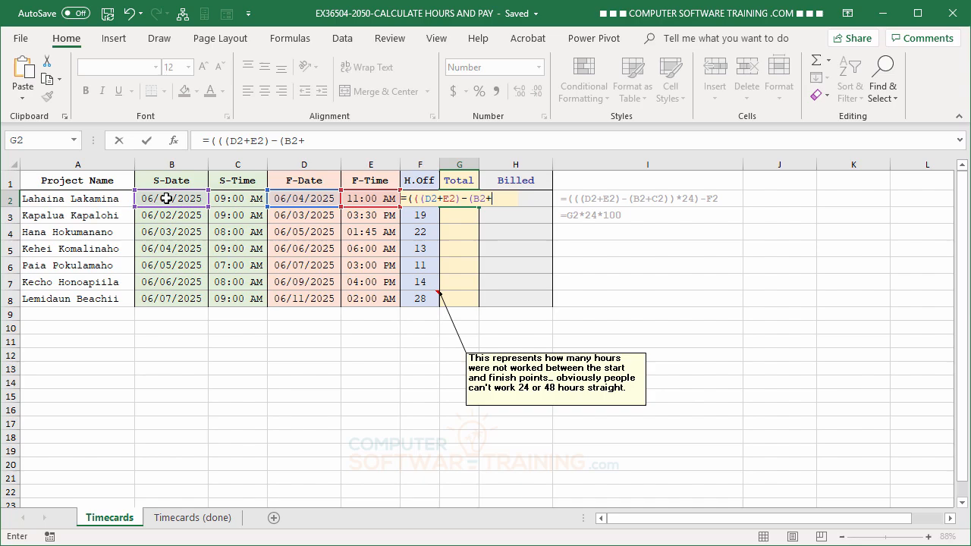
left_click(246, 196)
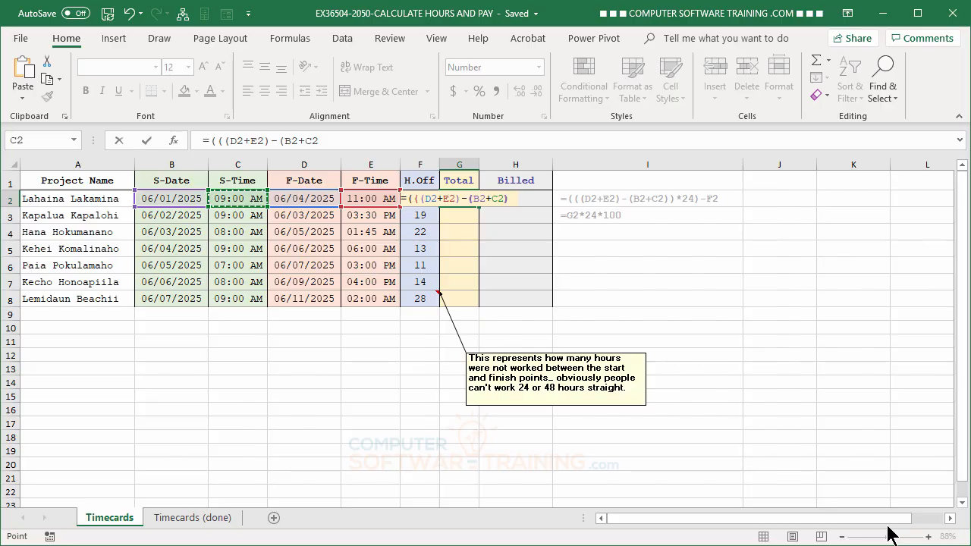
type(")")
type("*")
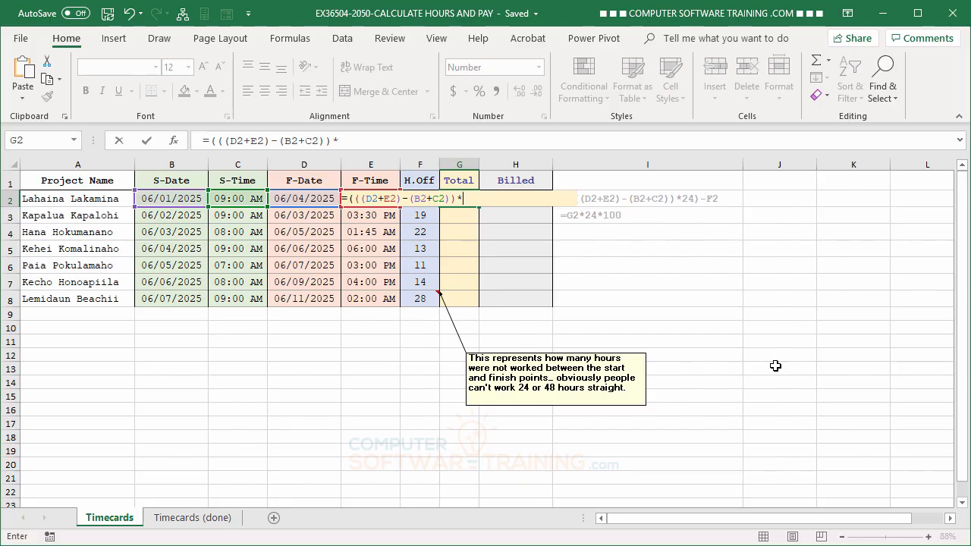
type("24")
type(")")
type("-F2")
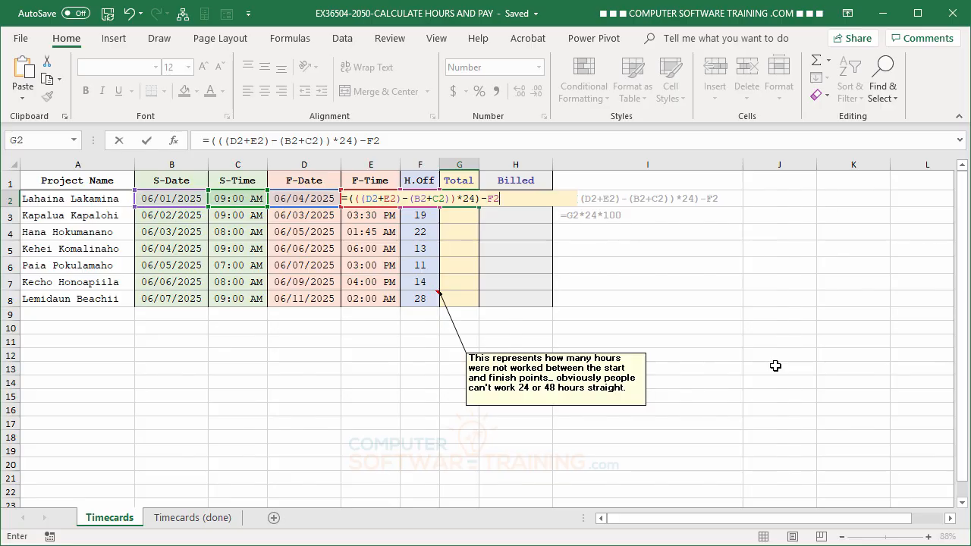
key("Return")
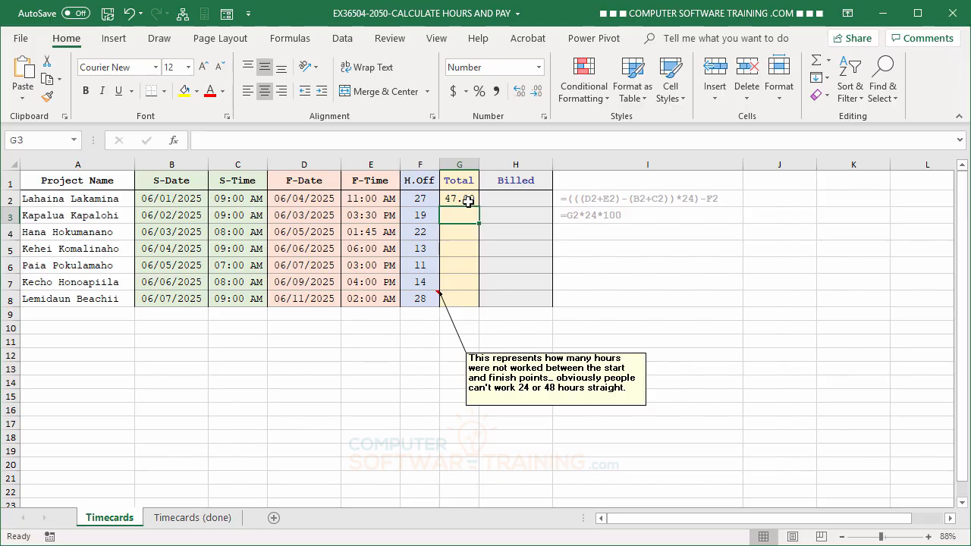
Step: Fill the Total formula from G2 down through G8 without formatting
left_click(465, 200)
left_click_drag(479, 207, 477, 305)
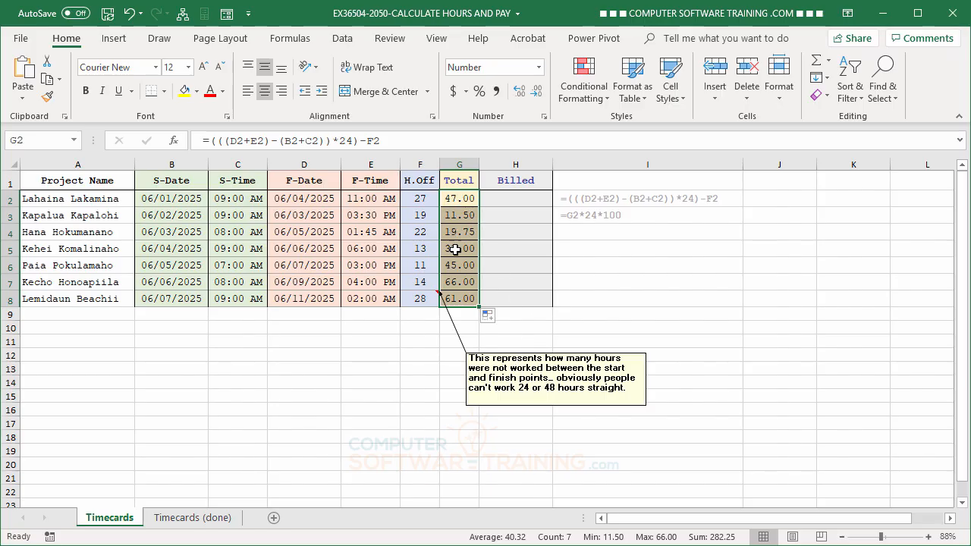
left_click(487, 318)
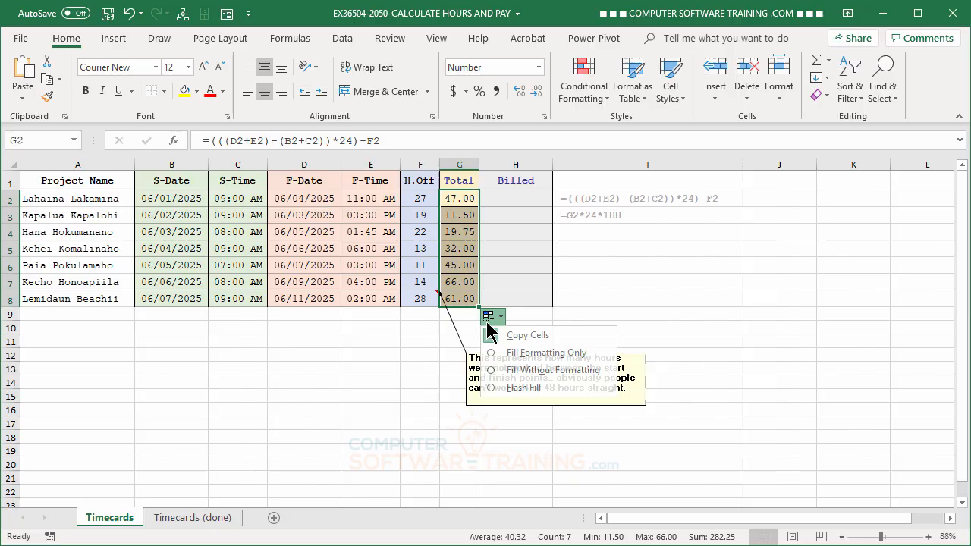
left_click(538, 370)
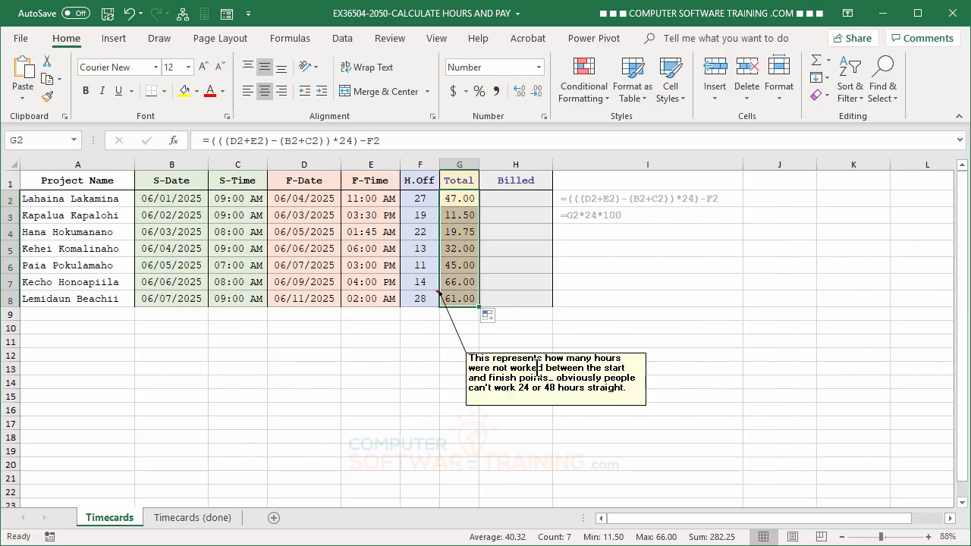
left_click(660, 302)
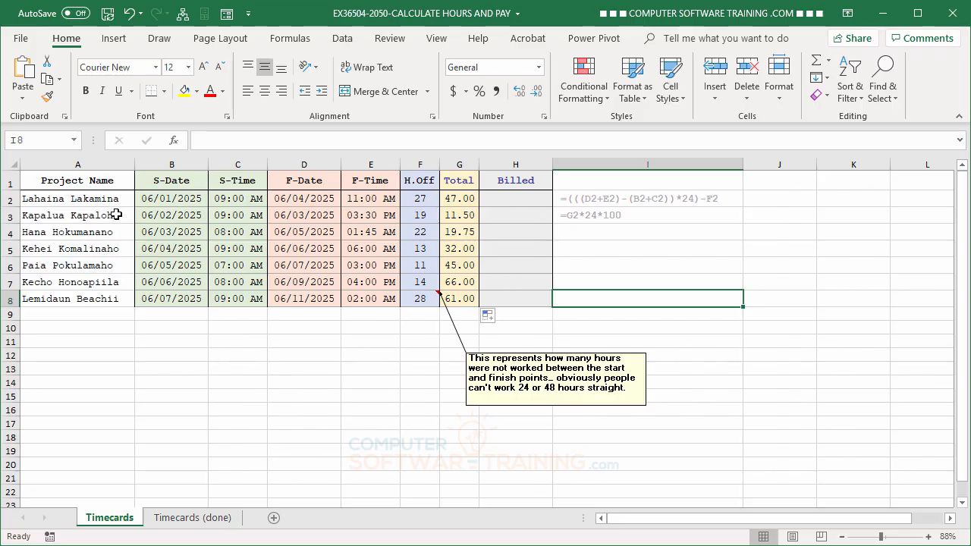
Step: Enter the formula =G2*24*100 in cell H2 to calculate the first project's billed amount
left_click(508, 200)
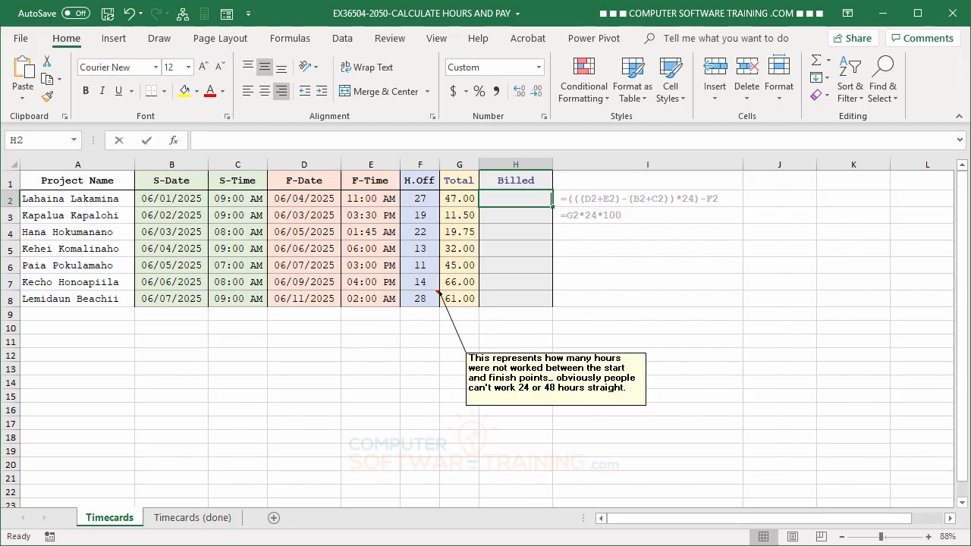
type("=")
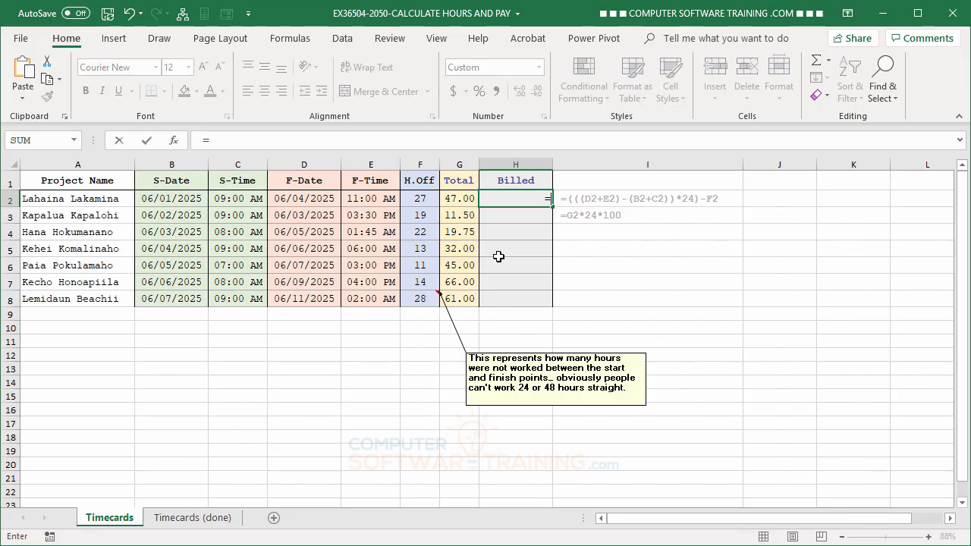
left_click(460, 198)
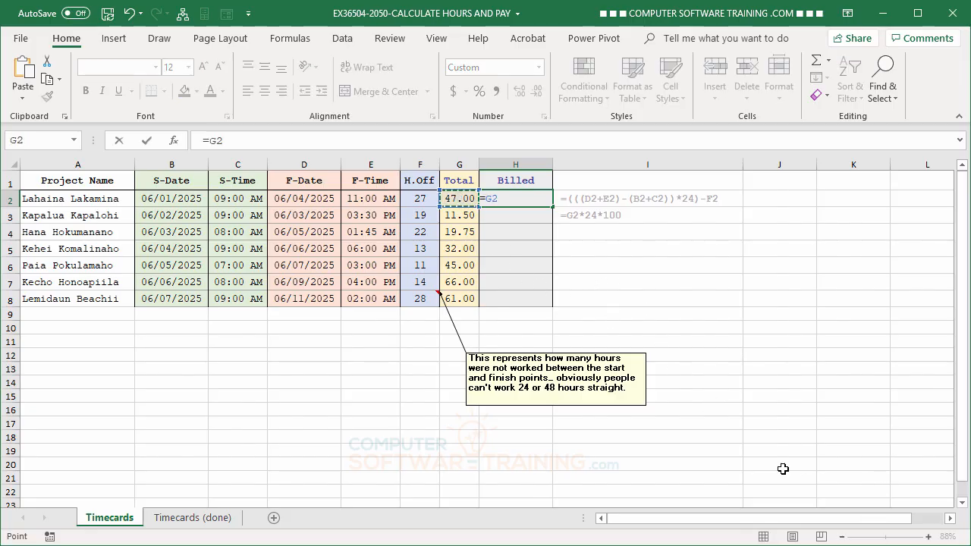
type("*")
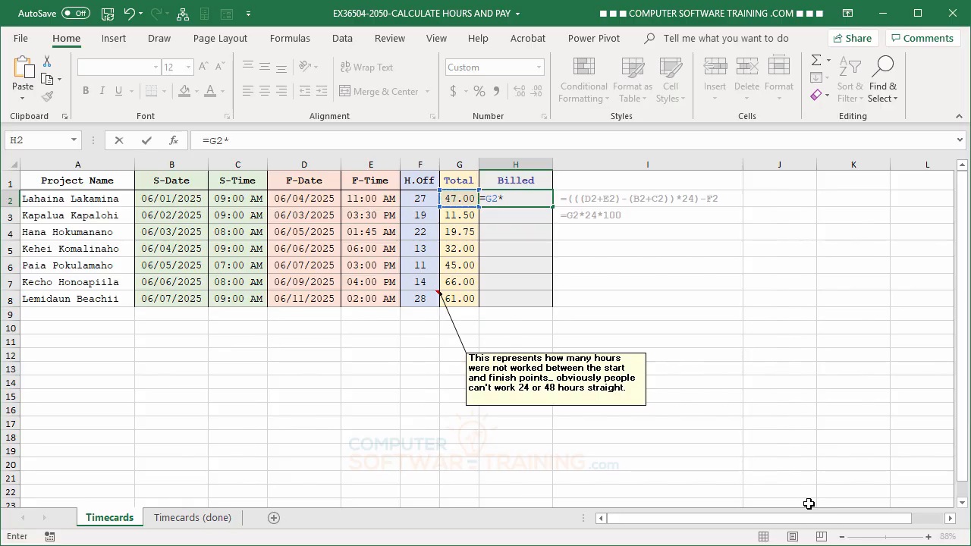
type("24")
type("*100")
key("Return")
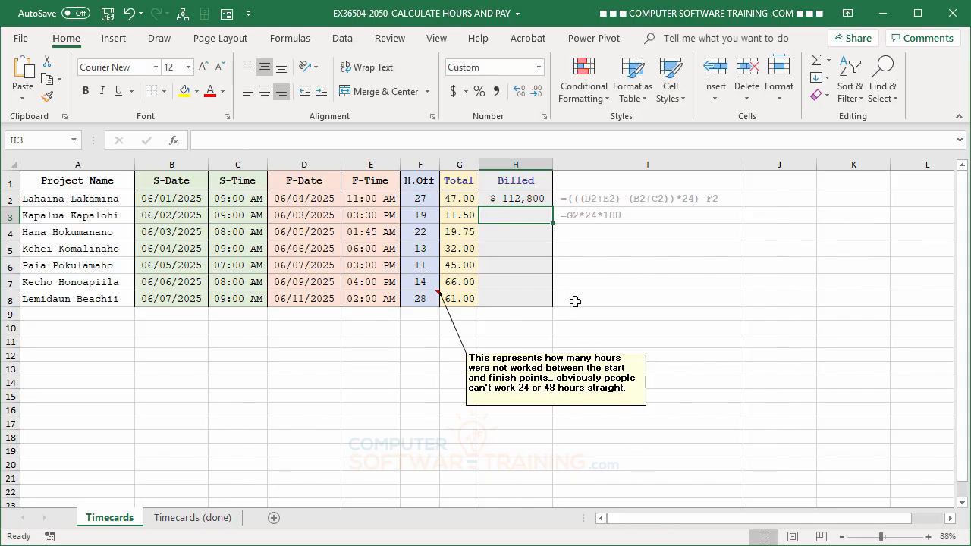
Step: Fill the Billed formula from H2 down through H8 without formatting
left_click(535, 195)
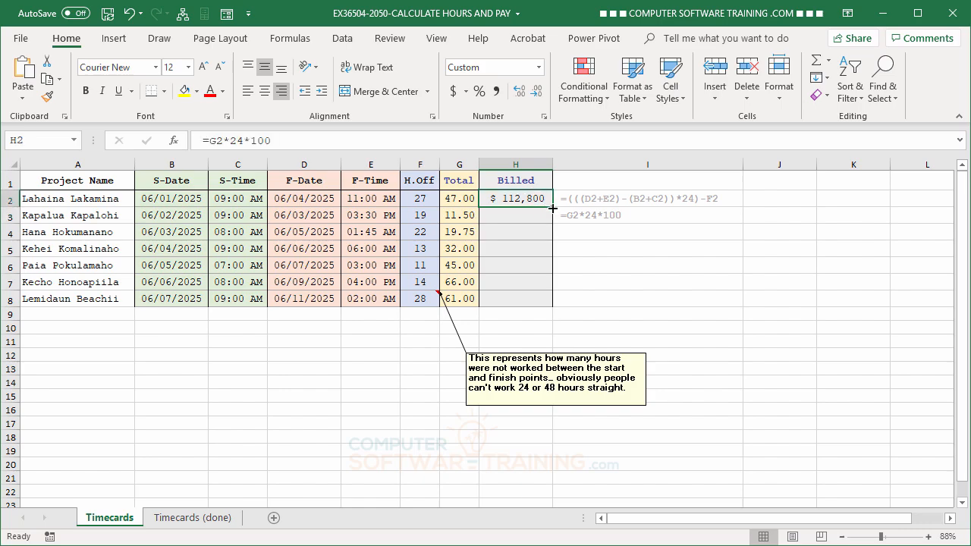
left_click_drag(553, 206, 548, 307)
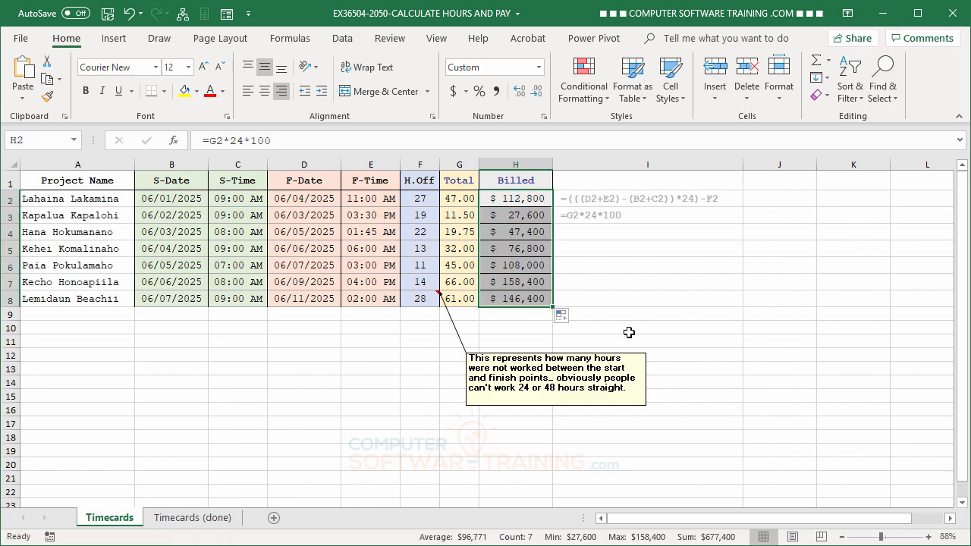
left_click(562, 320)
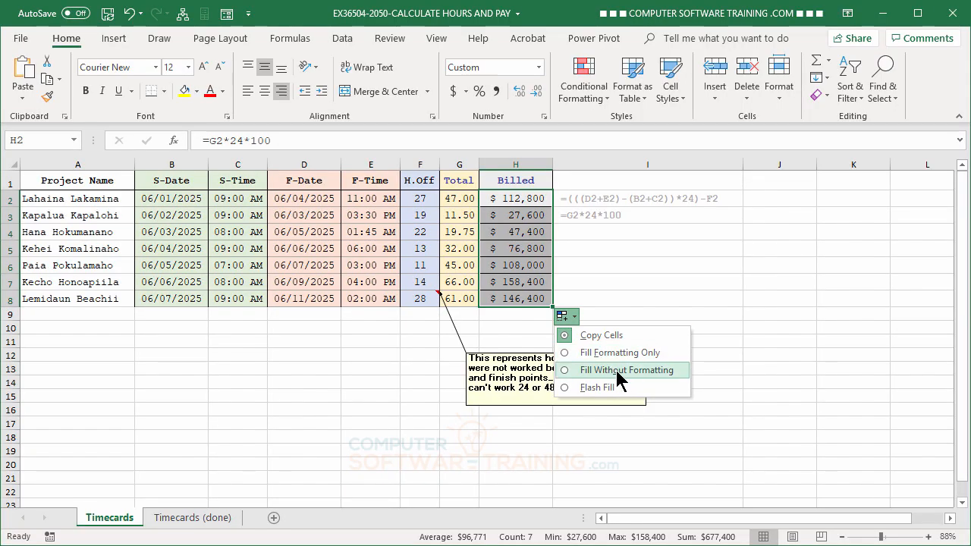
left_click(617, 371)
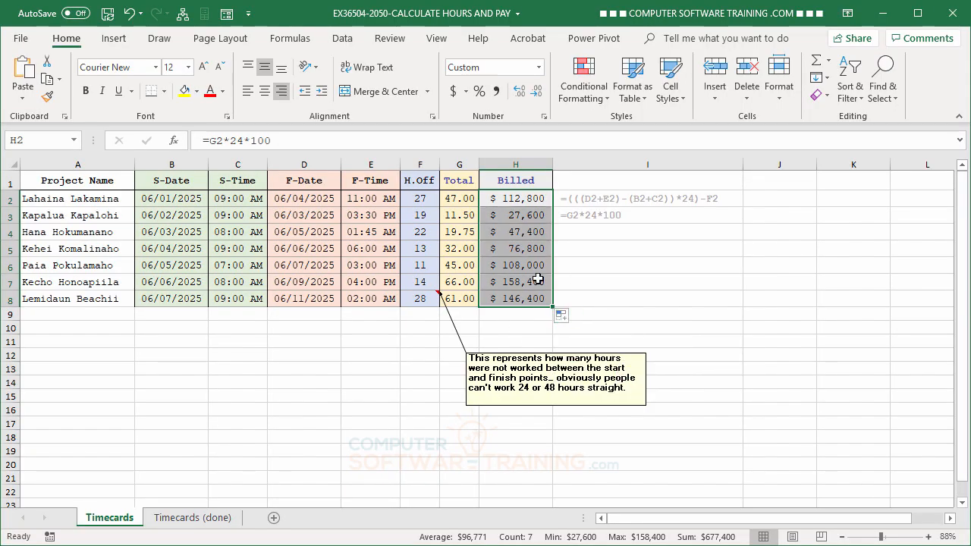
left_click(645, 289)
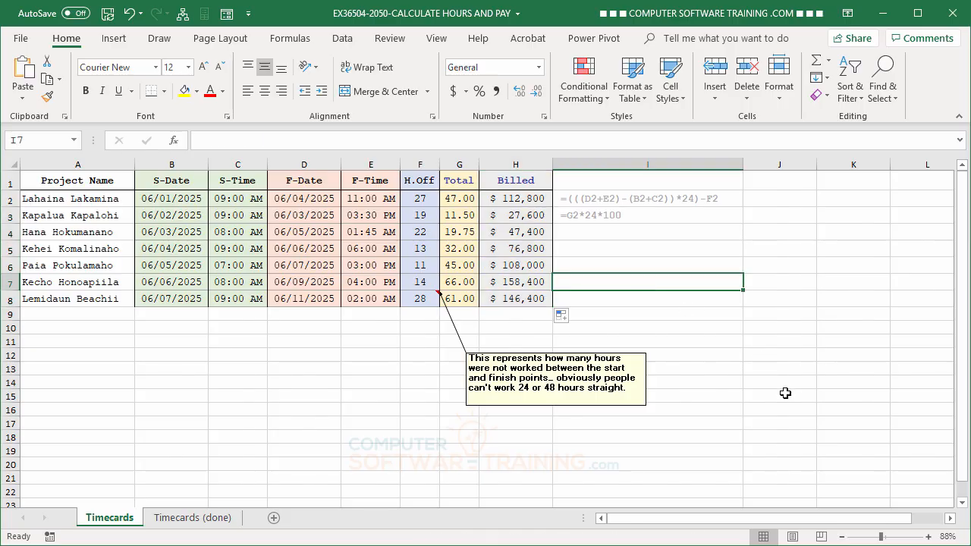